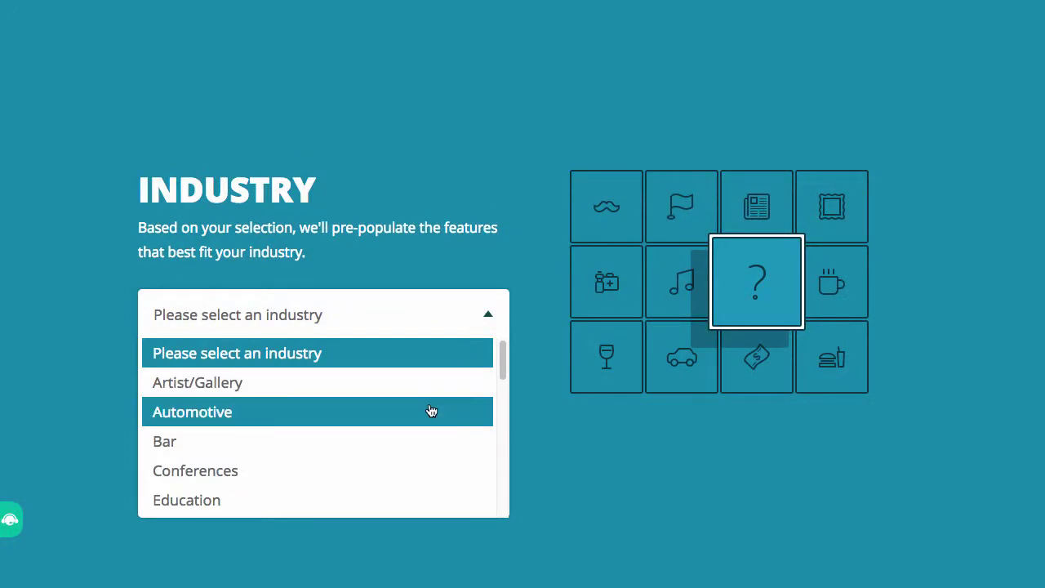
Step: Choose Artist/Gallery as the industry and browse starter layouts: Automotive, Bar, then Conferences
left_click(427, 385)
left_click(275, 387)
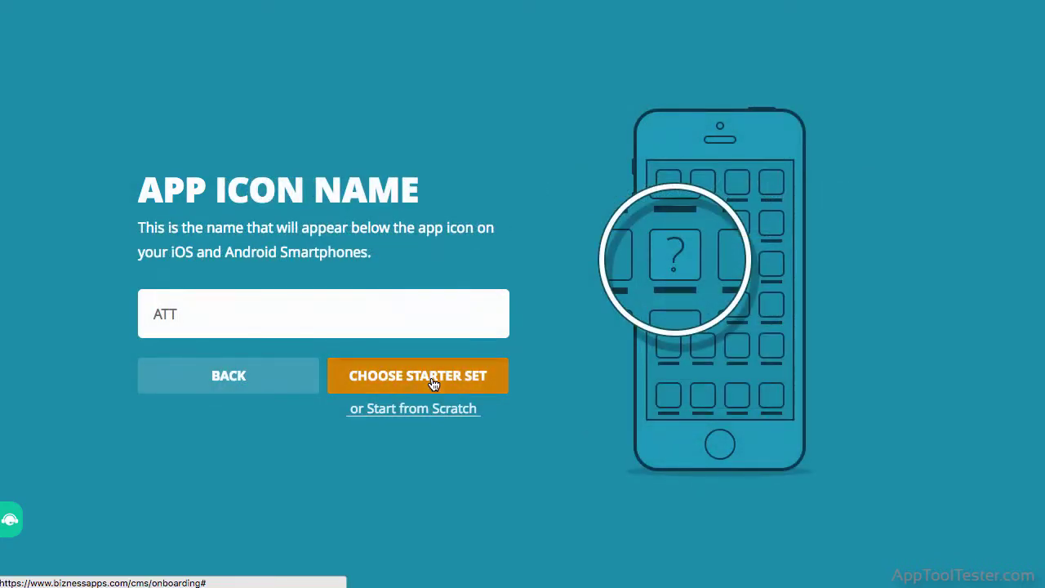
left_click(433, 384)
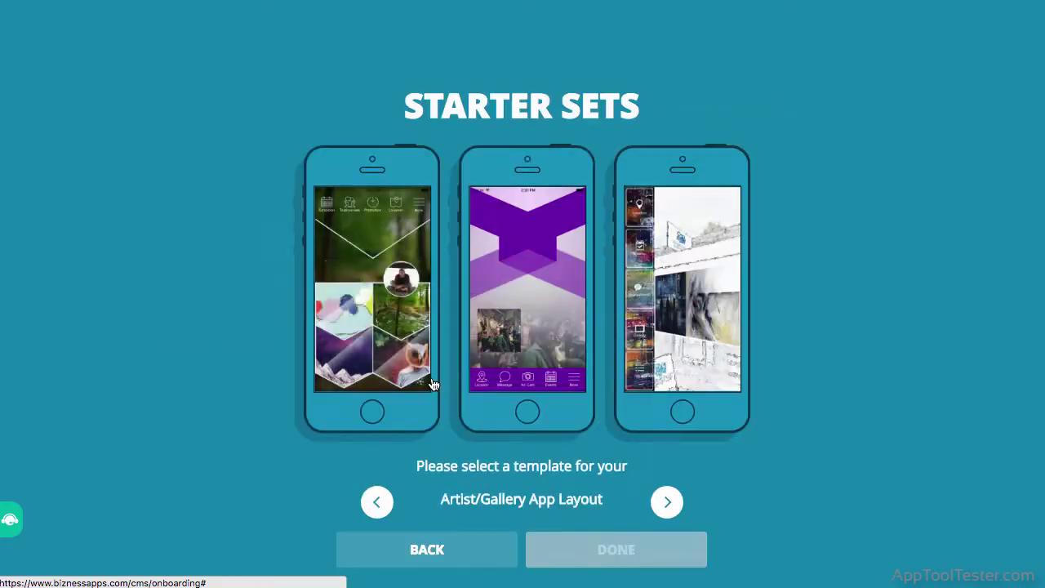
left_click(666, 502)
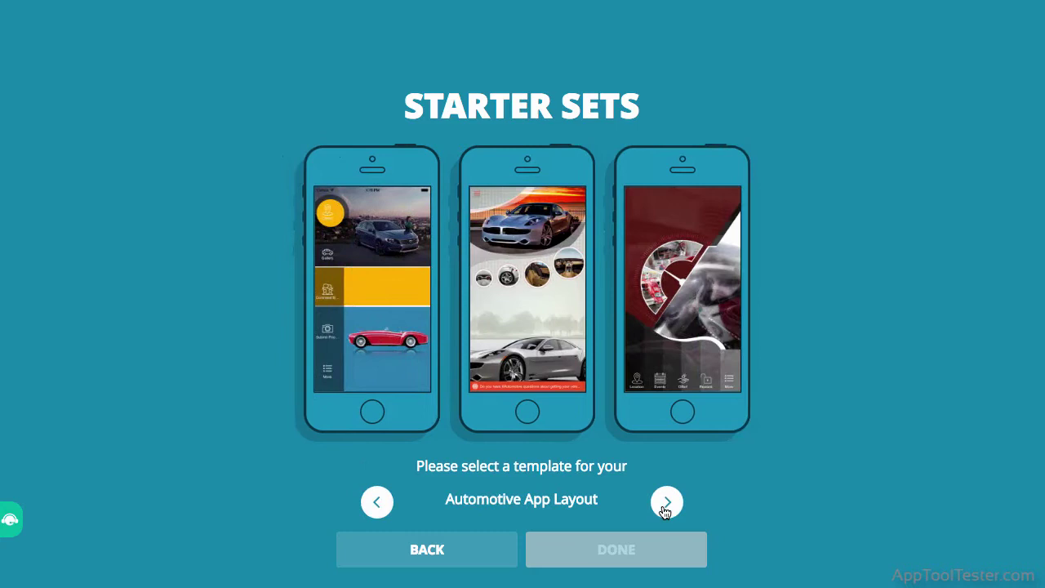
left_click(667, 502)
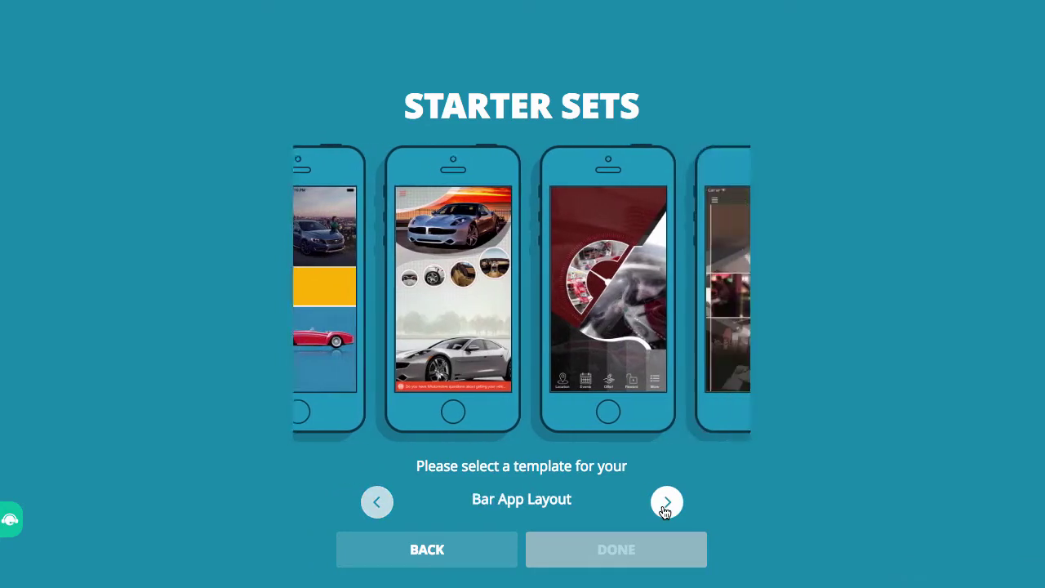
left_click(666, 503)
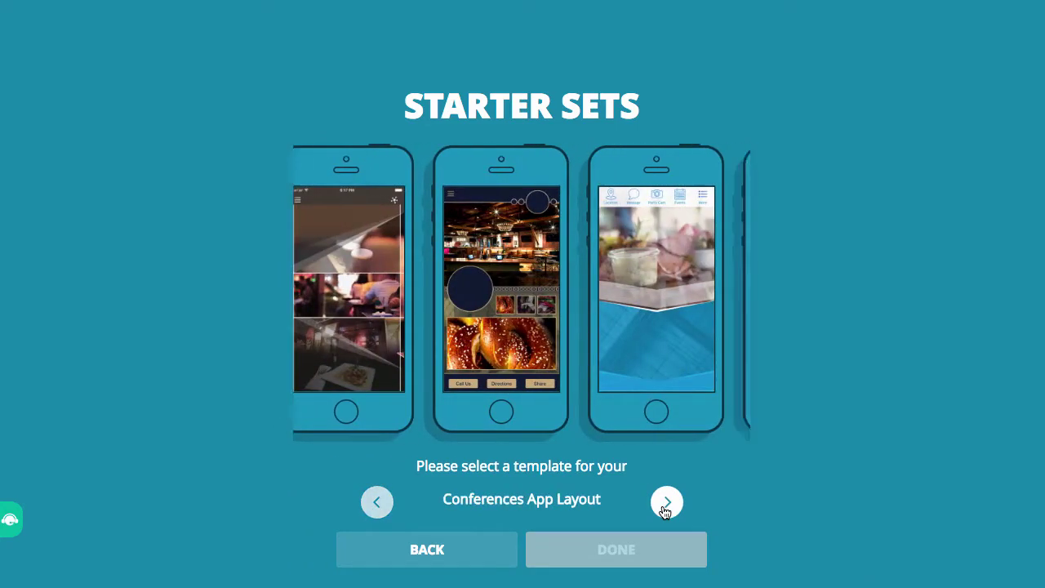
Step: Scroll down the Home Screen design settings and open Animated Images (Recommended)
mouse_move(545, 334)
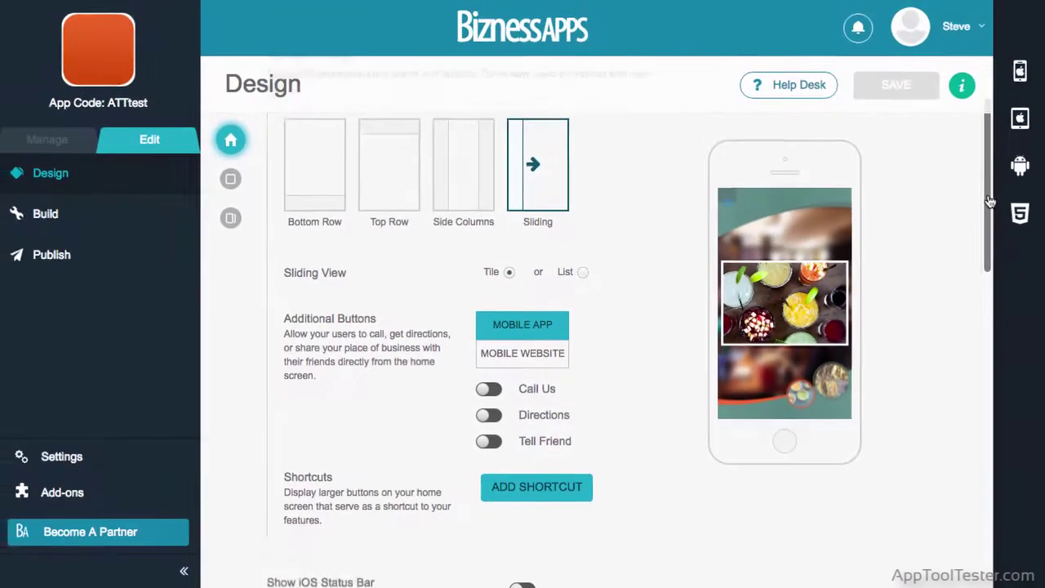
scroll(1014, 375, "down", 5)
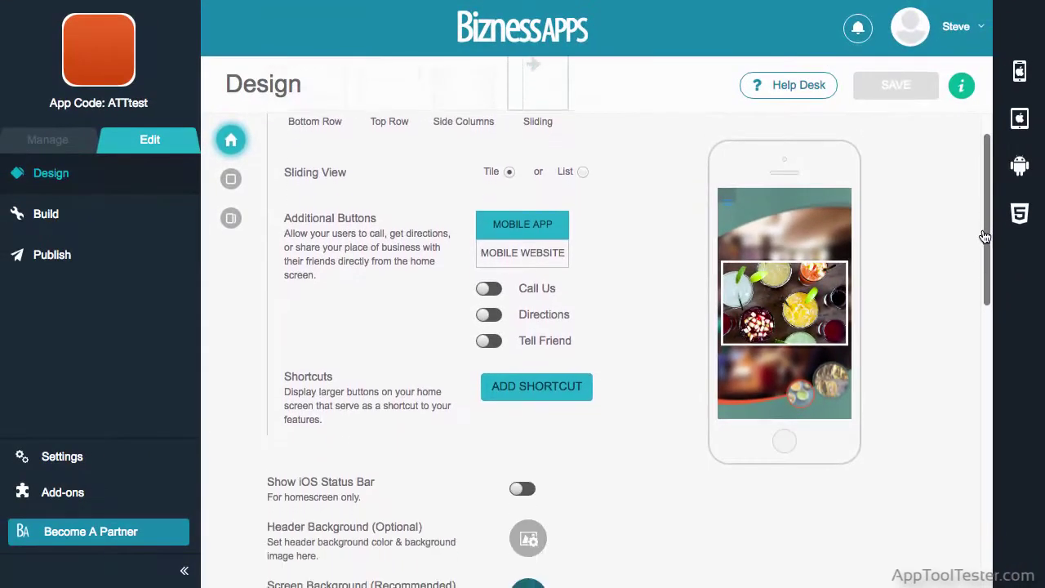
left_click_drag(981, 256, 982, 301)
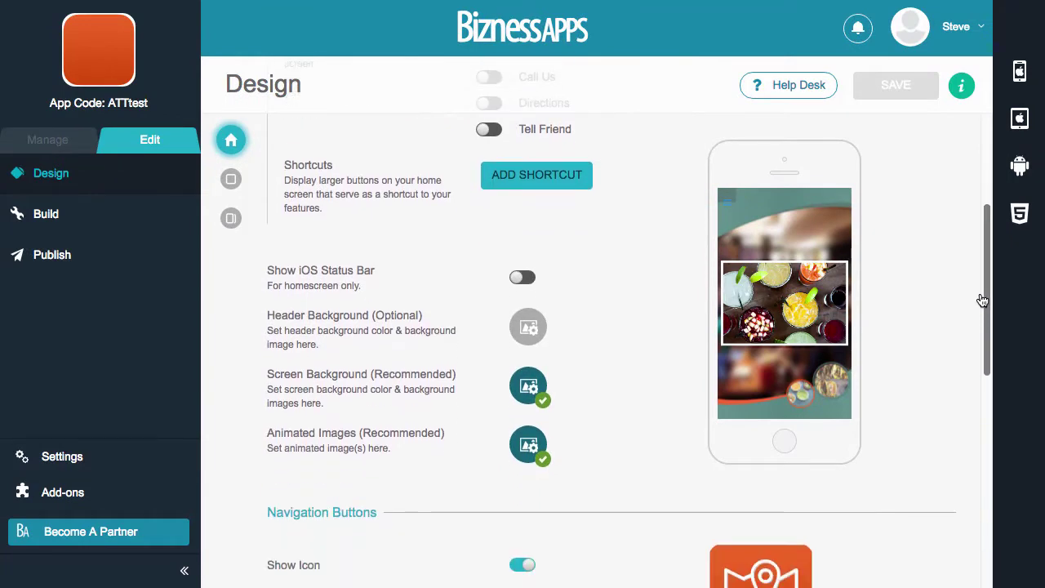
left_click(533, 447)
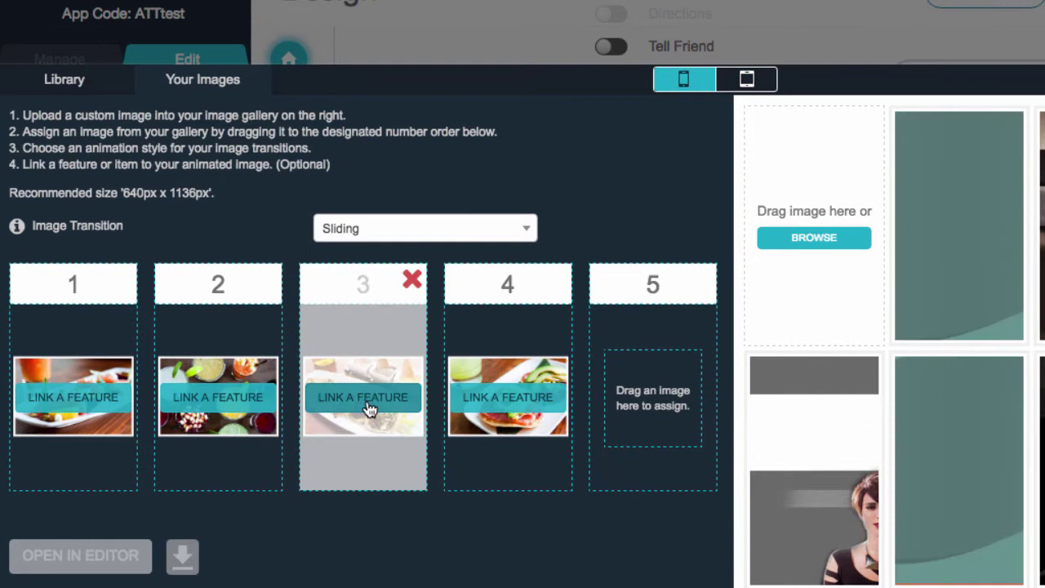
Step: Link animated image 3 to the Taco Cam feature
left_click(369, 408)
left_click(694, 272)
left_click(663, 402)
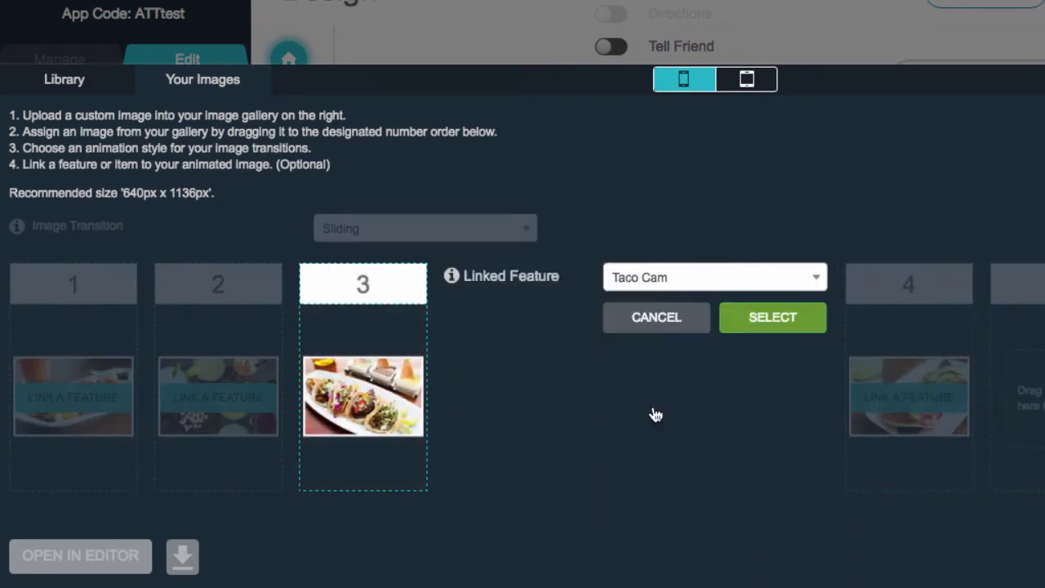
left_click(780, 325)
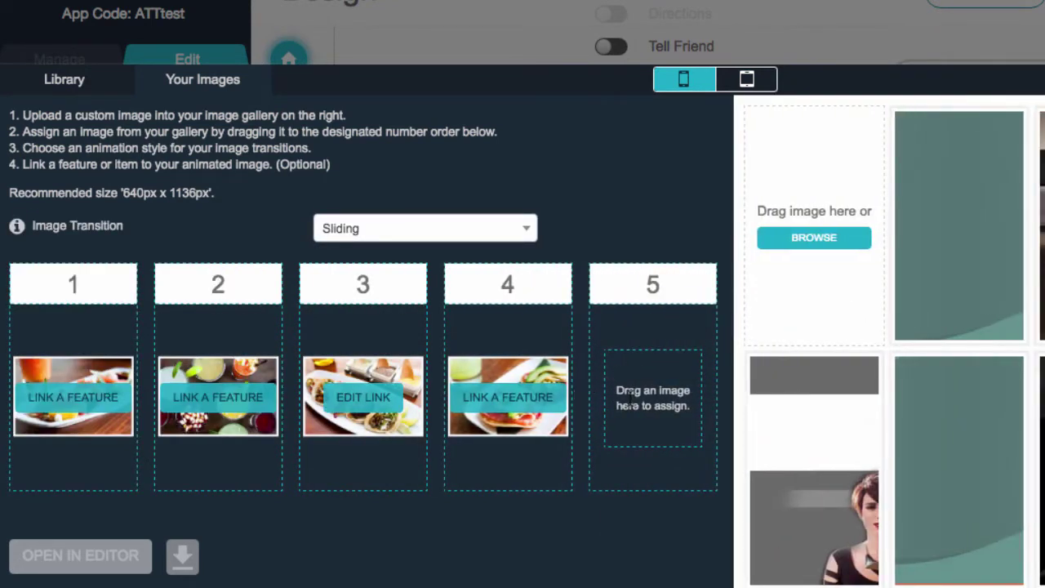
Step: Start linking a feature to image 1, then cancel without linking
mouse_move(572, 402)
left_click(90, 397)
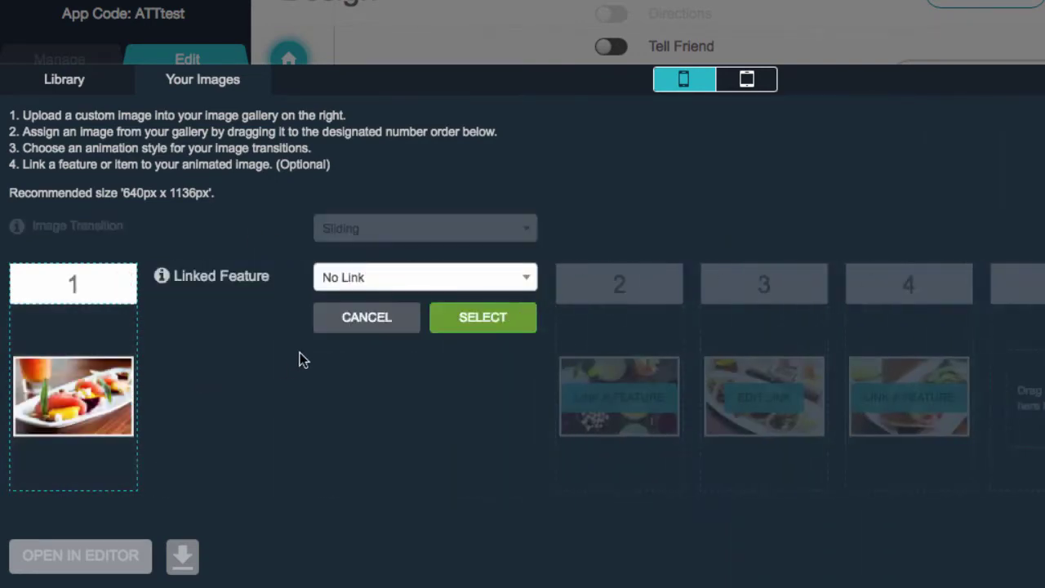
left_click(342, 325)
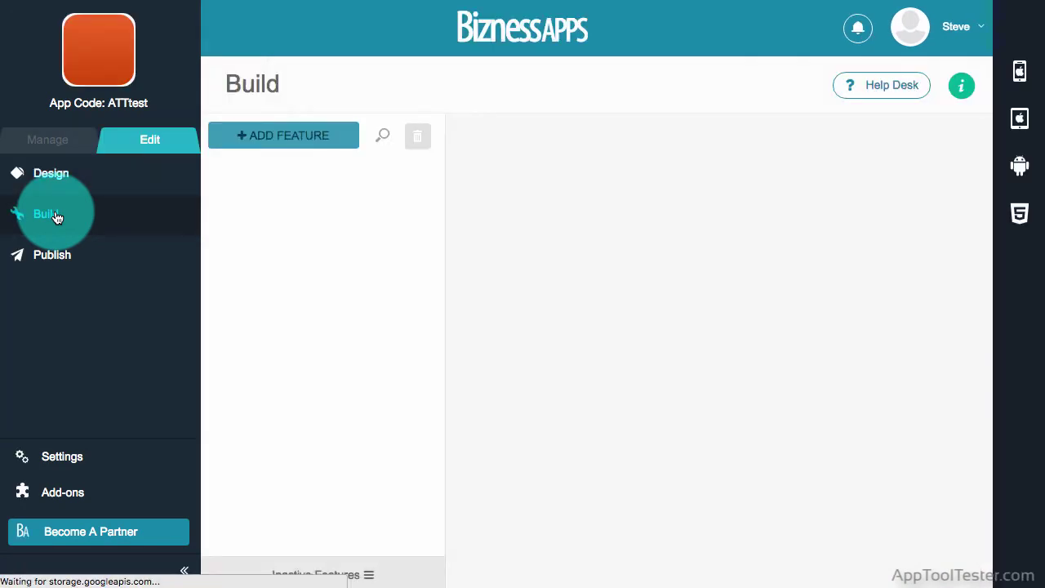
Step: Collapse the side navigation to icons and open the Add Feature list
left_click(186, 577)
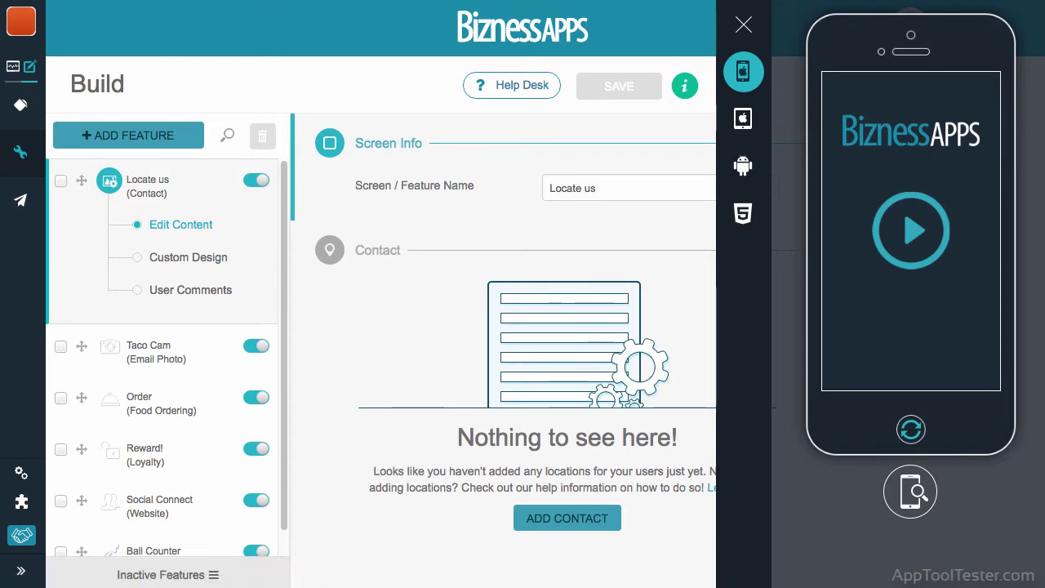
left_click(159, 137)
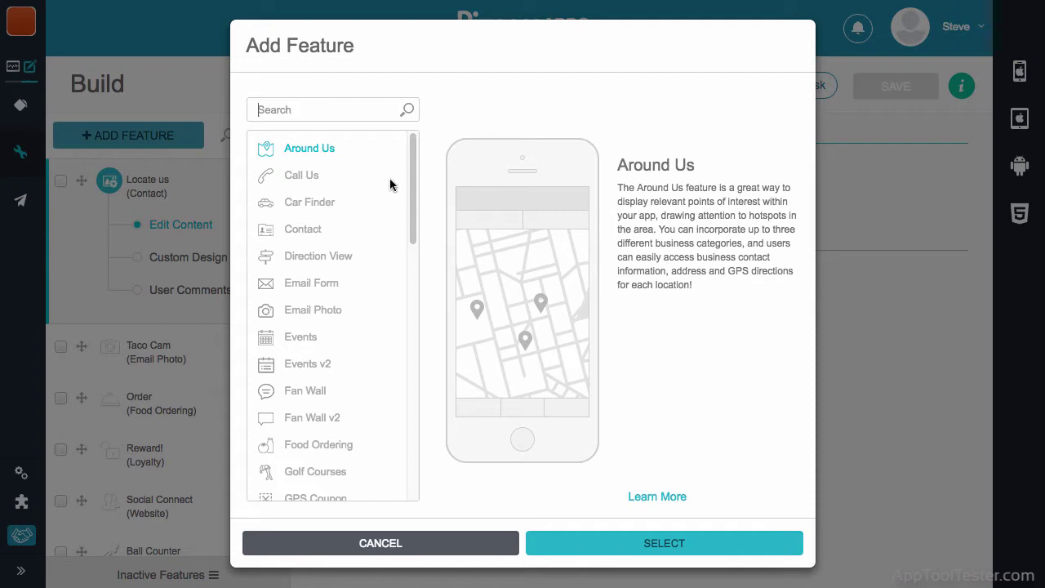
Step: Add a new Contact feature to the app
left_click(319, 237)
left_click(628, 542)
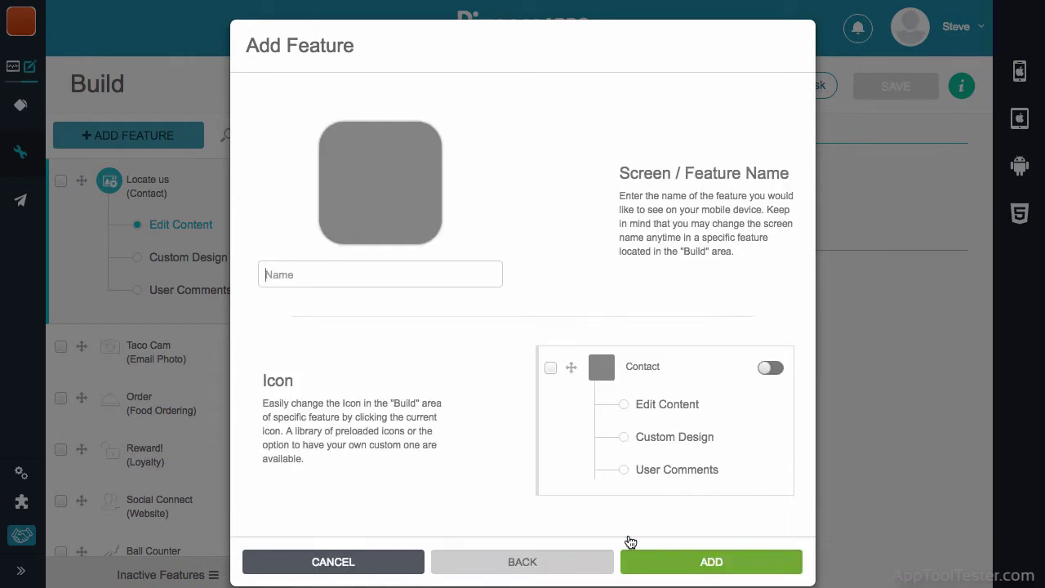
type("Contact")
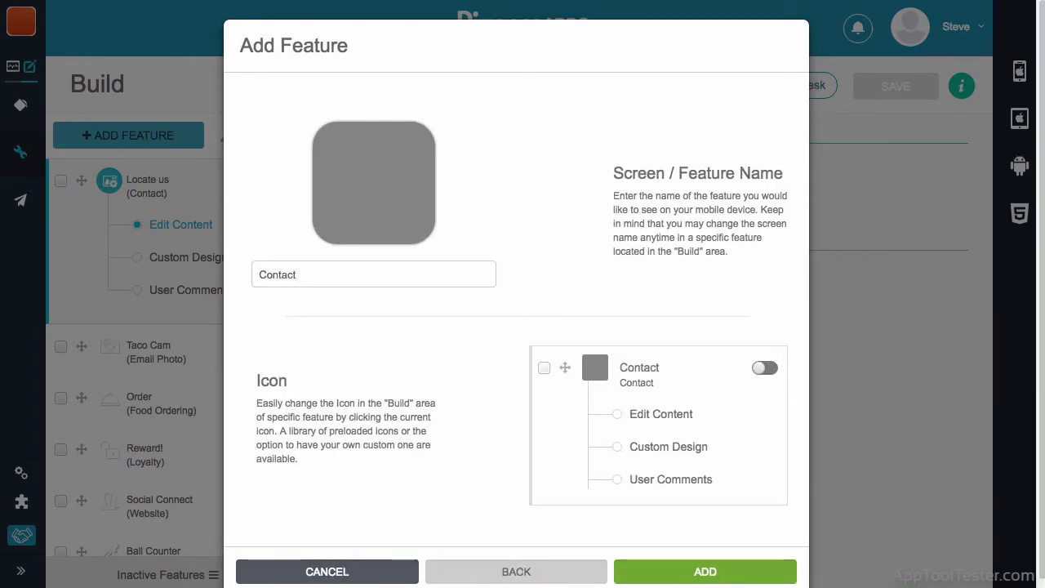
left_click(657, 574)
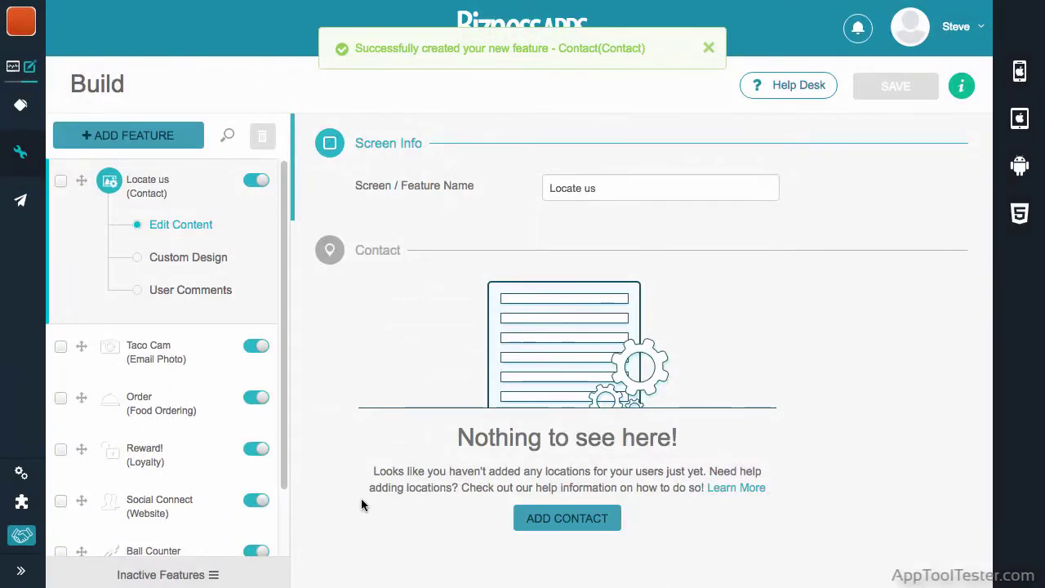
Step: Enable a custom design for the Locate us feature and preview it on iPhone
left_click(197, 260)
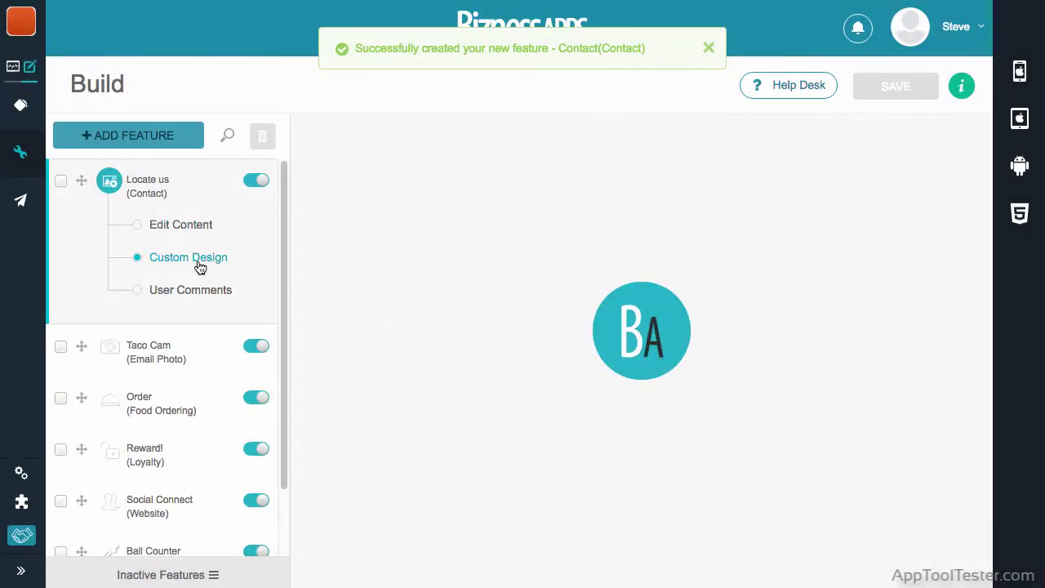
left_click(633, 387)
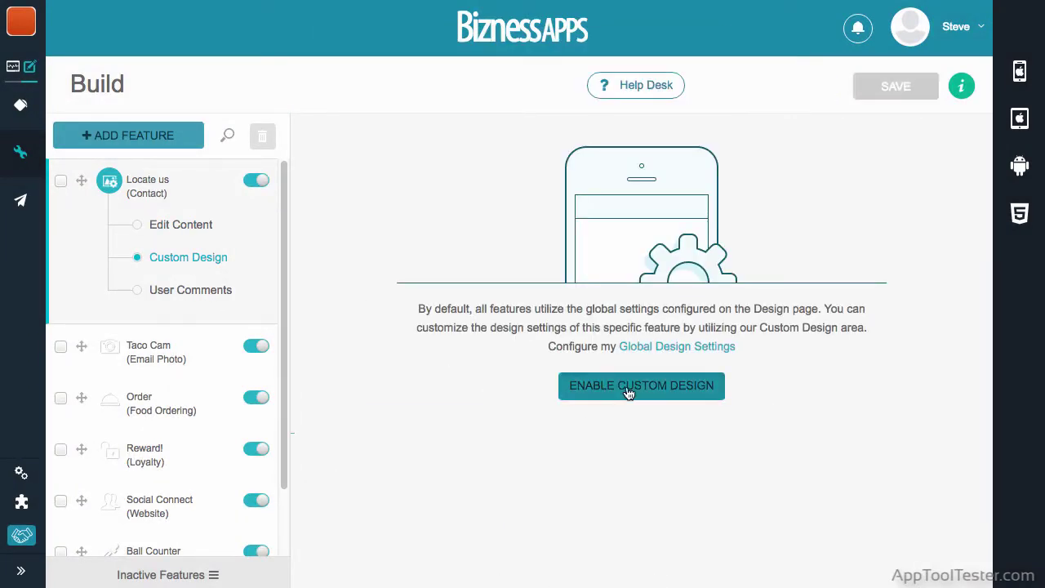
left_click_drag(988, 400, 995, 486)
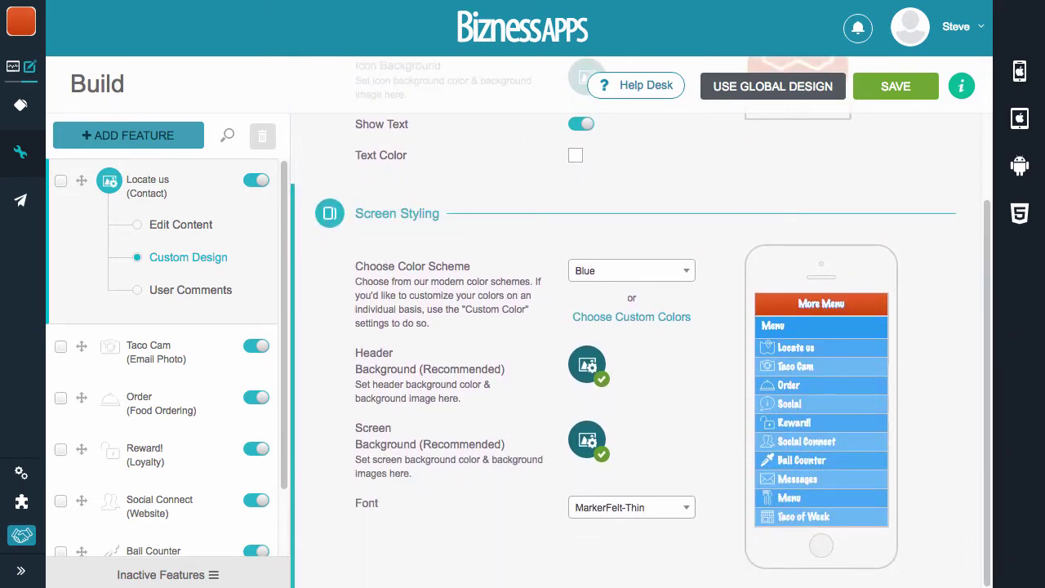
left_click(1020, 71)
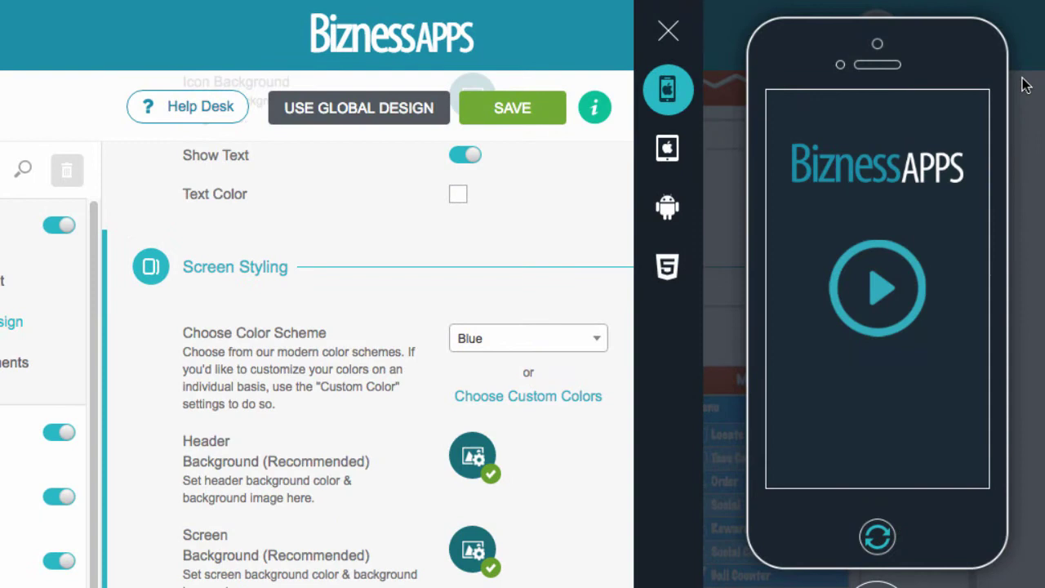
Step: In the Android preview, open Reward! and the Loyalty test stamp card, then close it
left_click(669, 205)
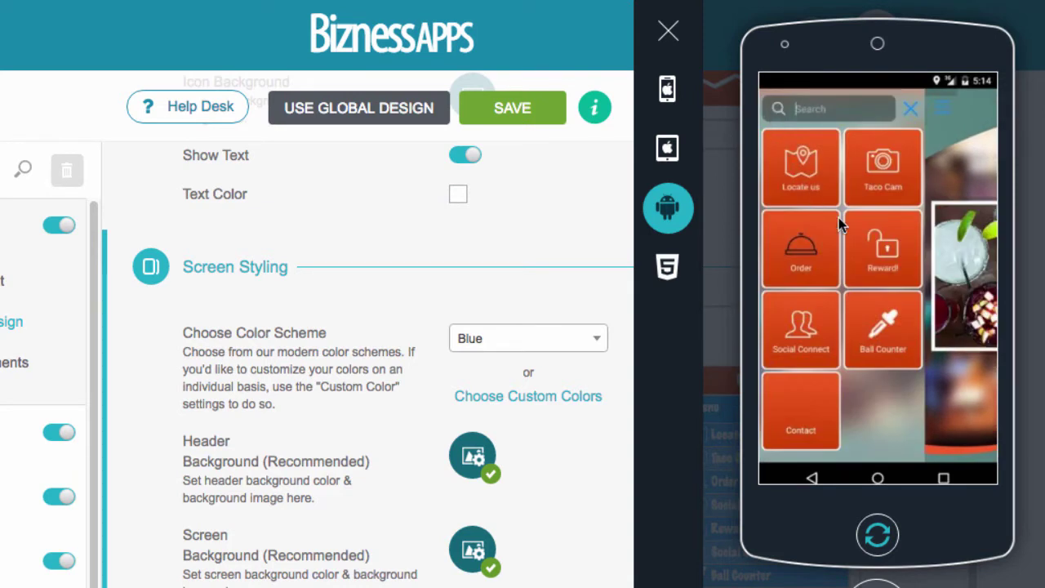
left_click(888, 256)
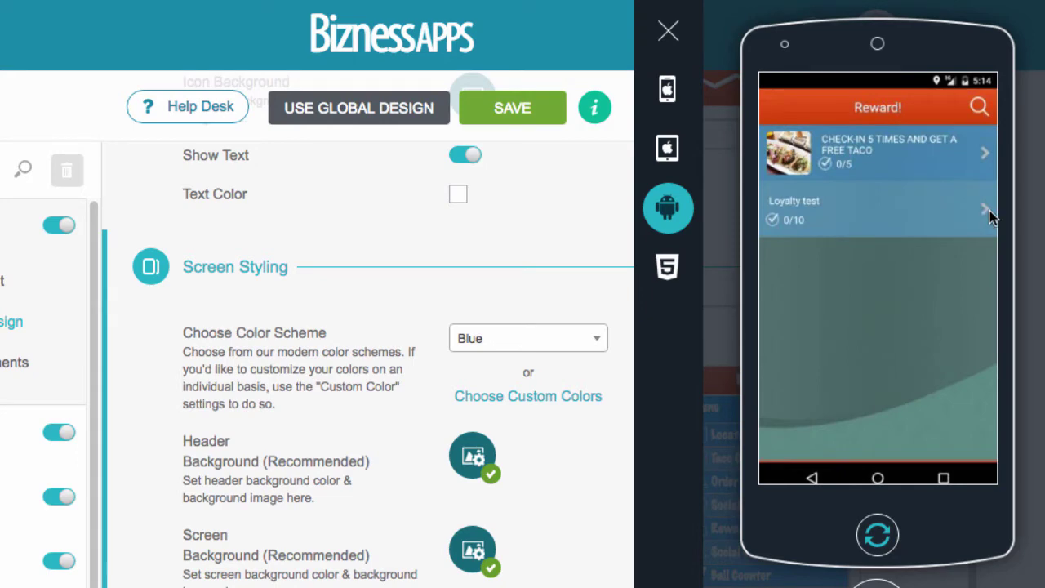
left_click(986, 217)
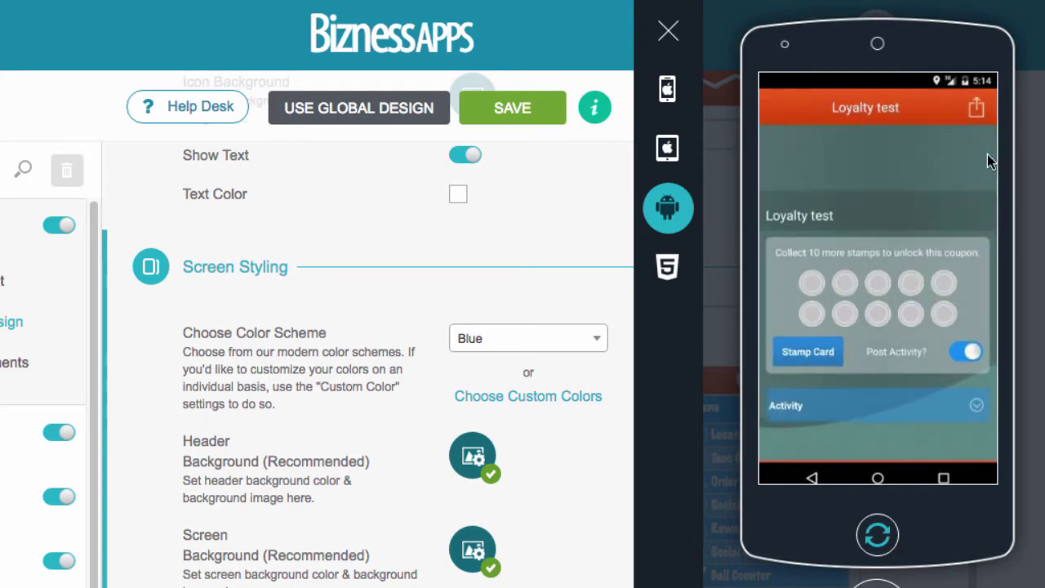
left_click(670, 33)
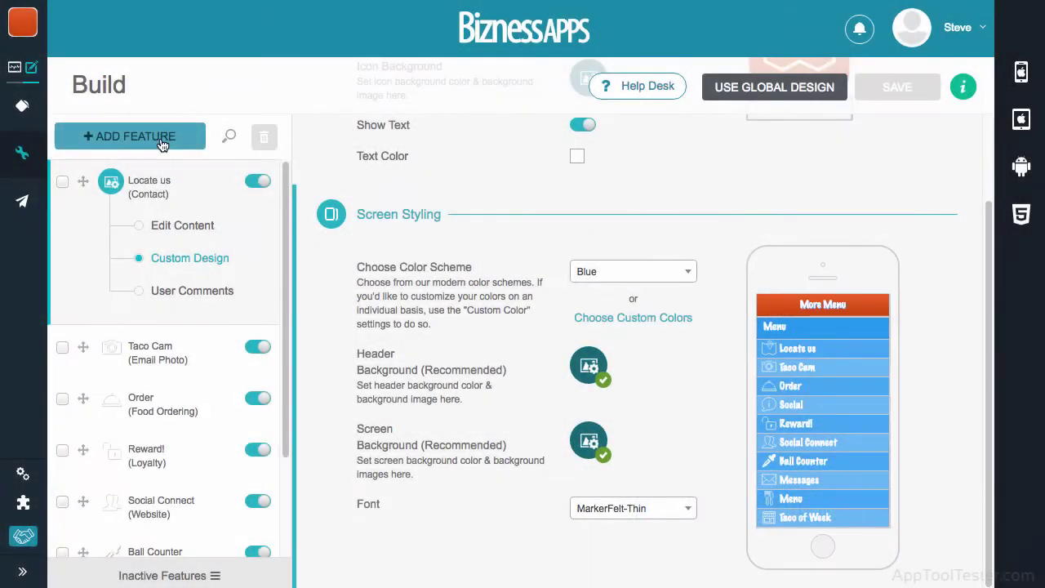
Step: Check Real Estate among addable features, then scroll through its Help Desk article and categories
left_click(161, 139)
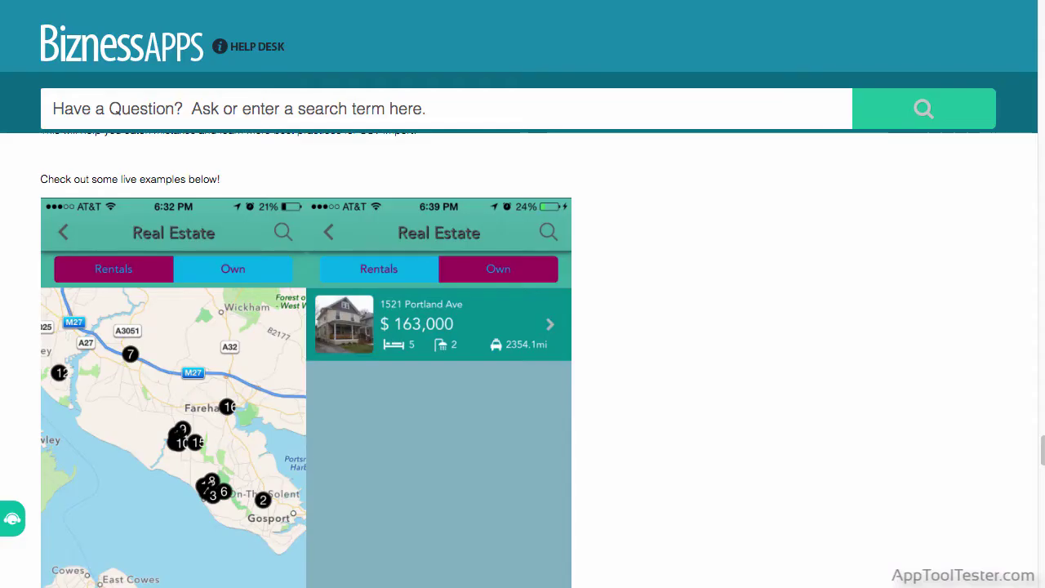
scroll(522, 359, "down", 2)
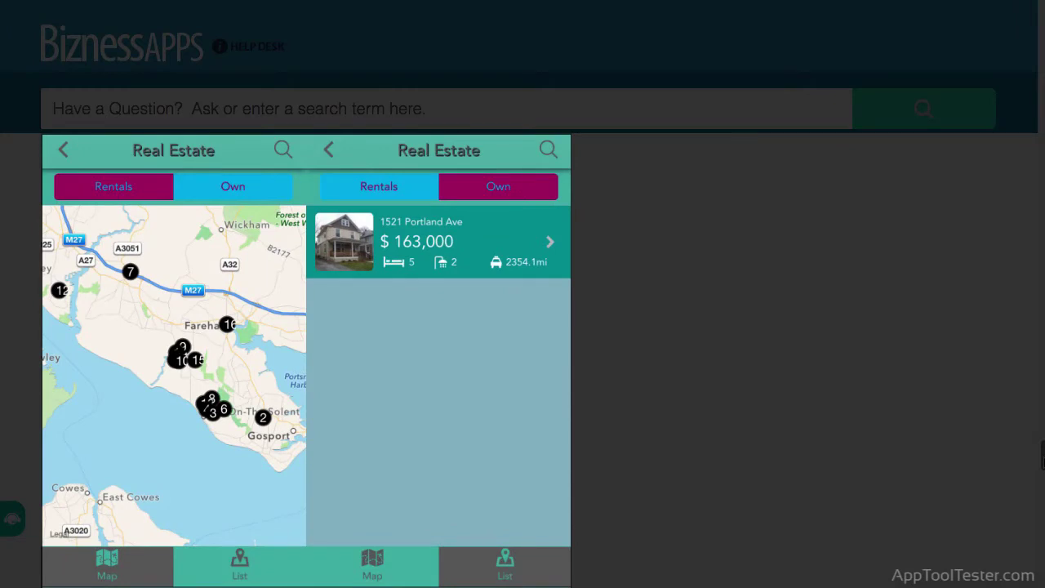
scroll(306, 359, "down", 10)
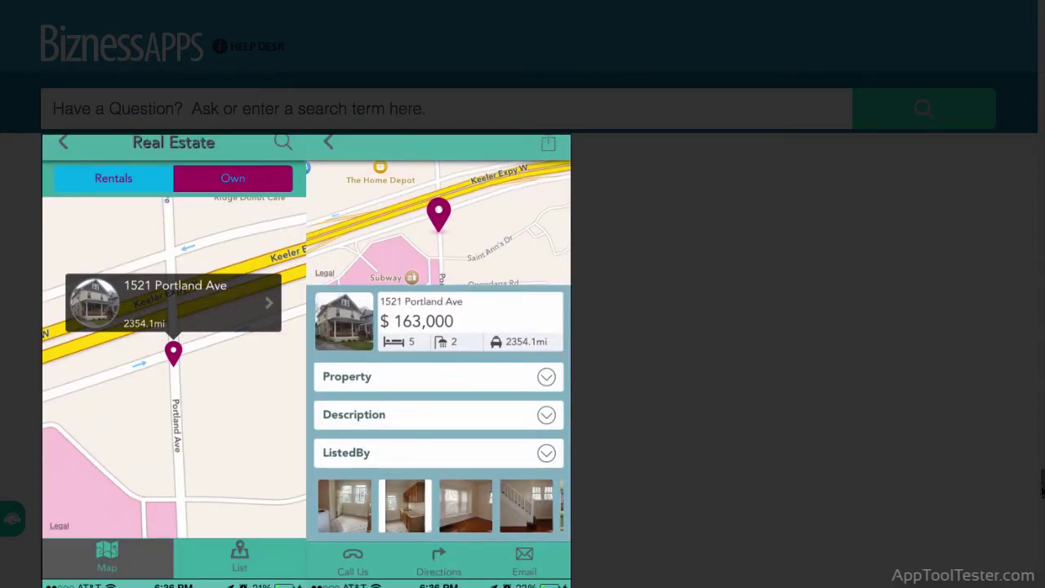
scroll(306, 359, "down", 10)
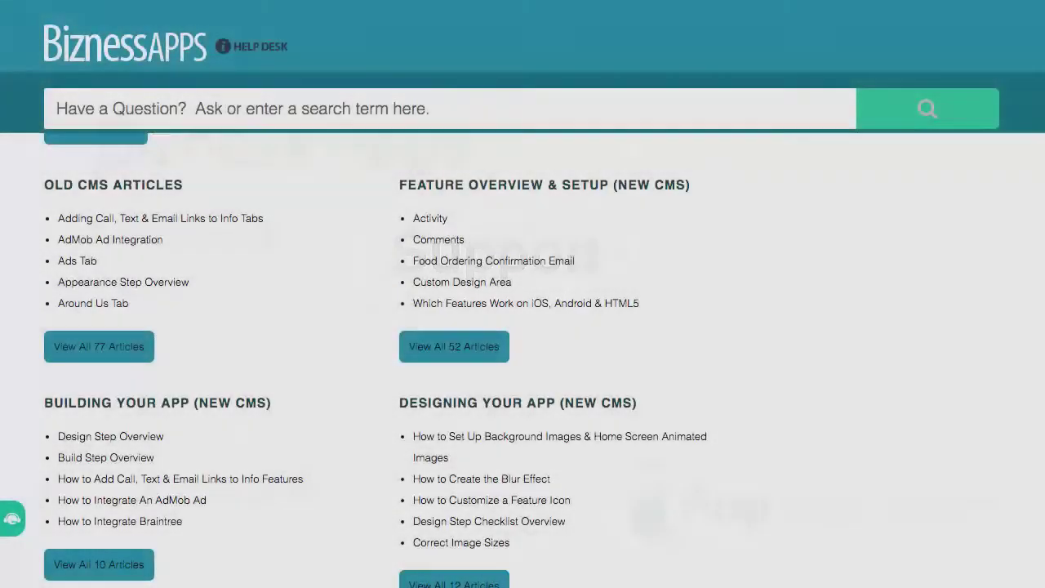
scroll(523, 360, "down", 2)
scroll(523, 359, "down", 5)
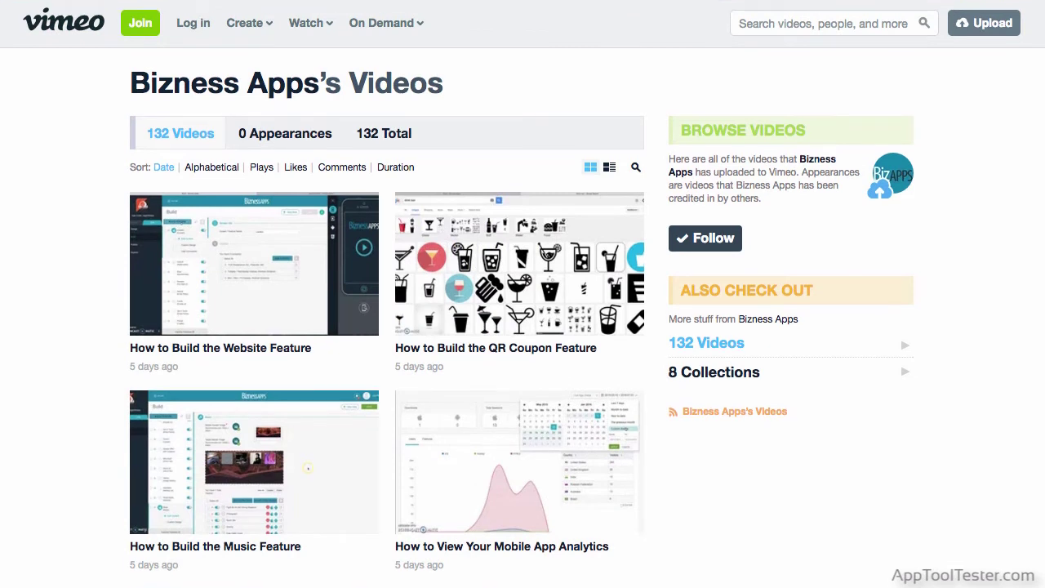
scroll(523, 326, "down", 2)
scroll(1037, 141, "down", 5)
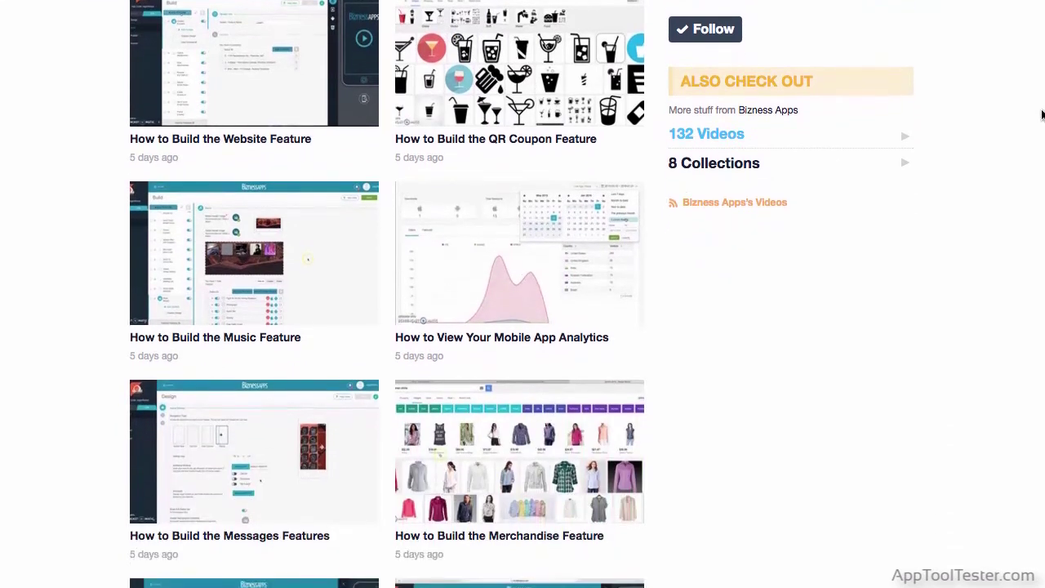
scroll(1038, 141, "down", 5)
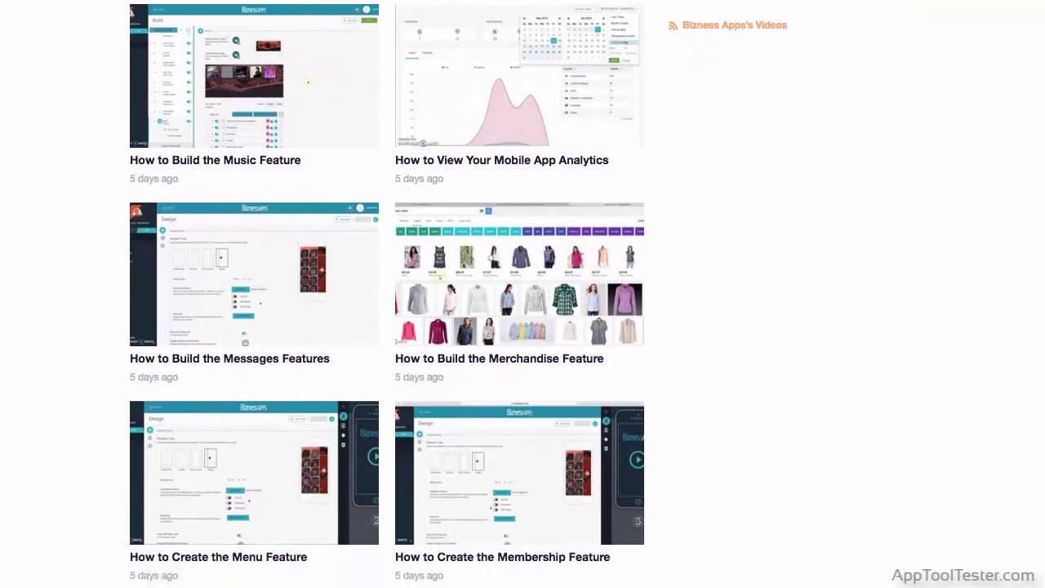
scroll(523, 294, "down", 3)
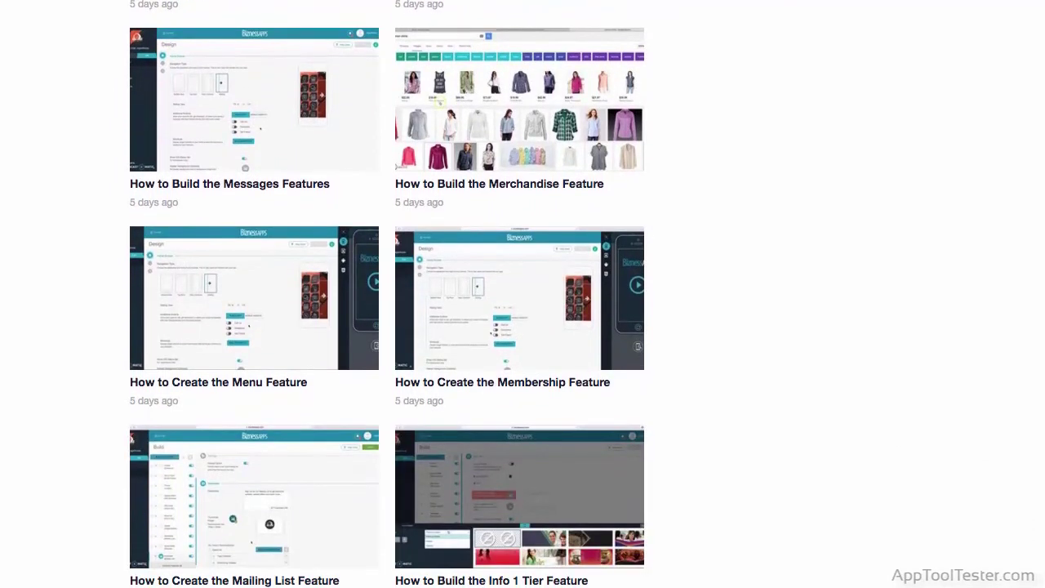